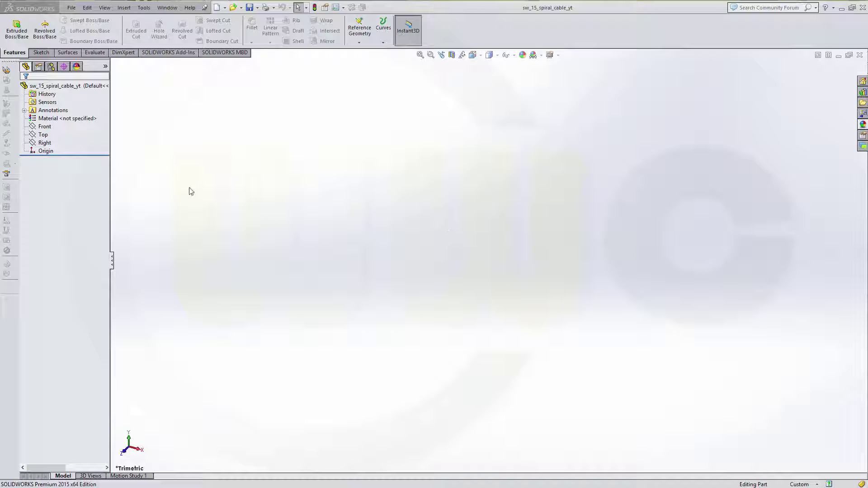
# Step: Start a 3D sketch and place the first four points of a wavy spline in the XY plane, beginning at the origin
pyautogui.click(40, 53)
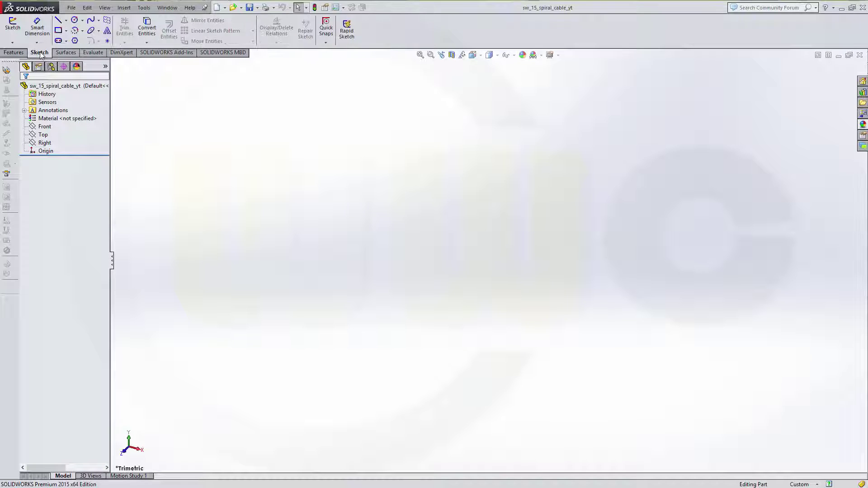
pyautogui.click(11, 43)
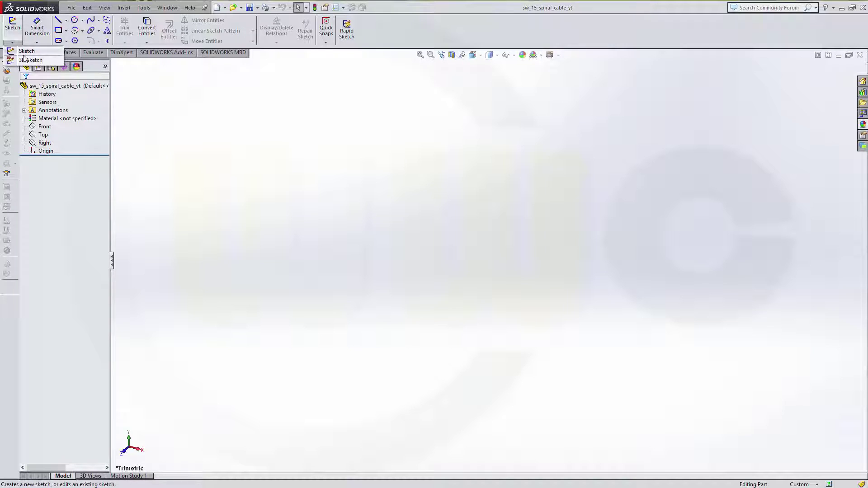
pyautogui.click(23, 61)
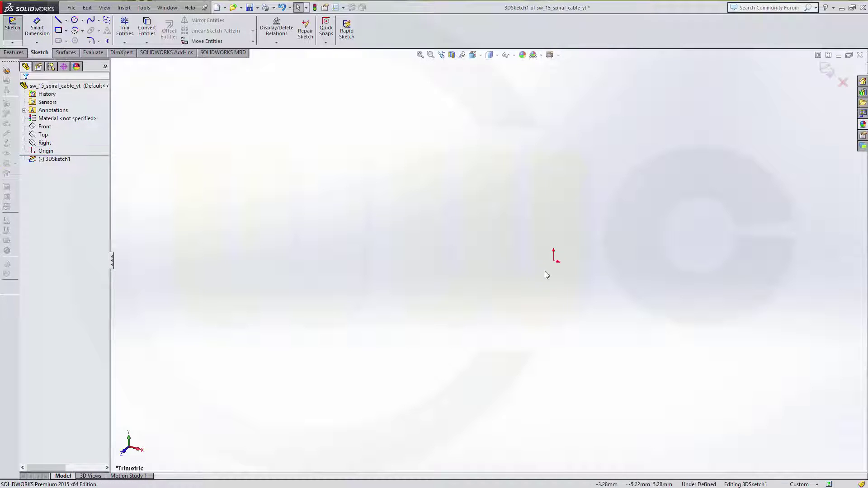
pyautogui.click(92, 21)
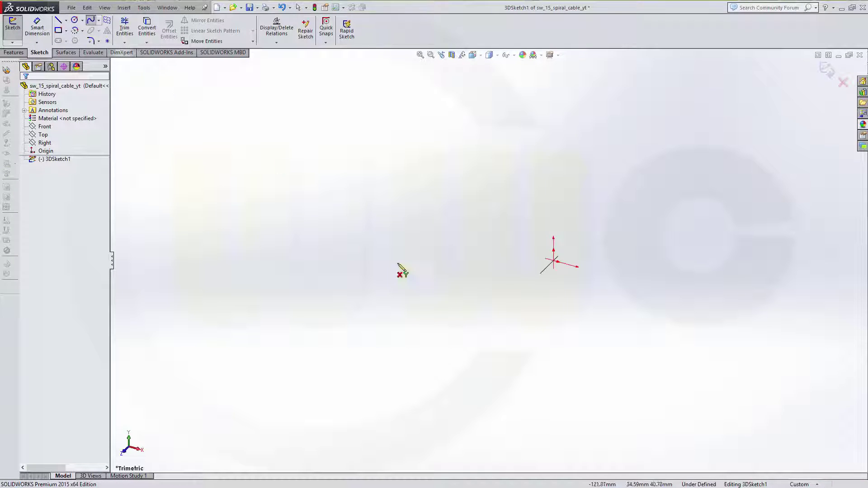
pyautogui.click(554, 261)
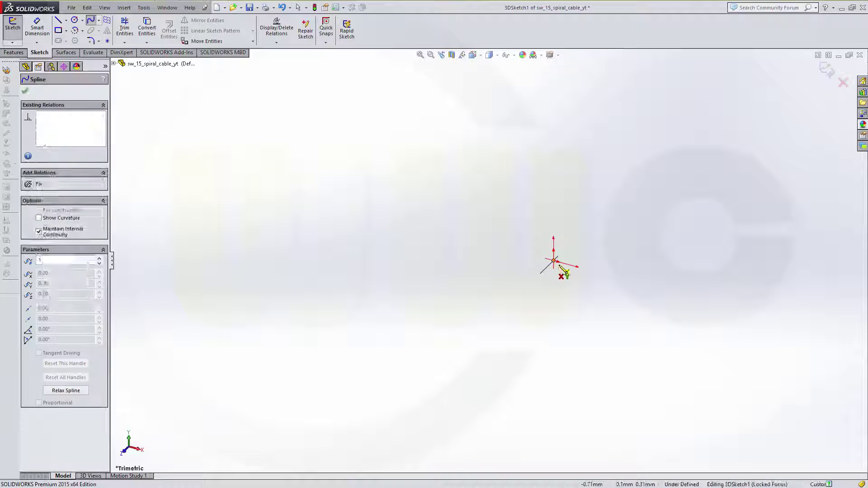
pyautogui.click(671, 227)
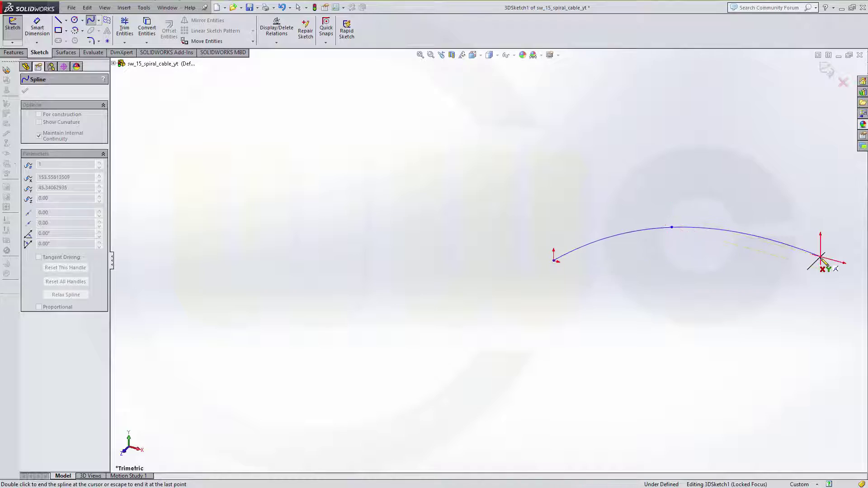
pyautogui.keyDown('ctrl'); pyautogui.moveTo(820, 256); pyautogui.dragTo(435, 239, button='middle'); pyautogui.keyUp('ctrl')
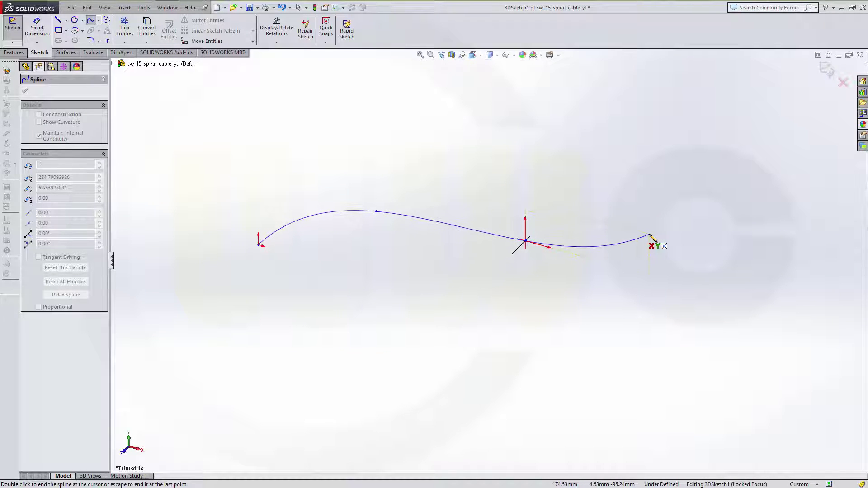
pyautogui.click(650, 235)
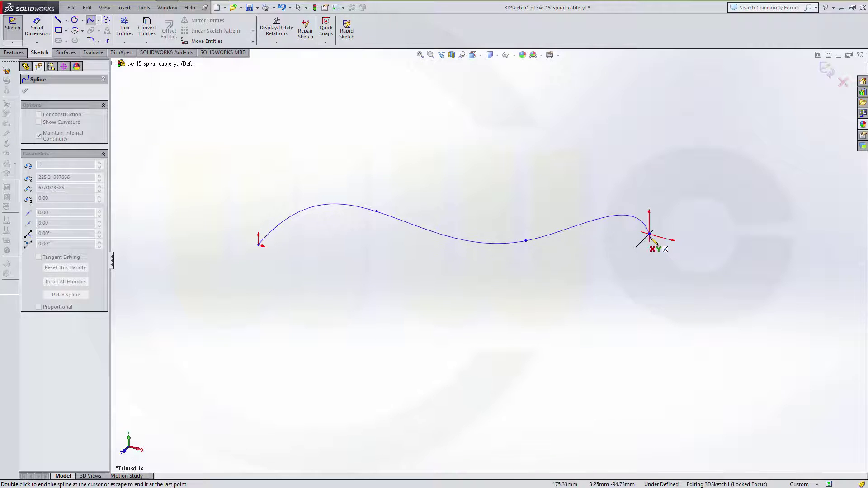
# Step: Continue the spline in the YZ plane with four more points rising away from the XY portion, and end it
pyautogui.moveTo(645, 236)
pyautogui.mouseDown(button='middle')
pyautogui.moveTo(473, 254)
pyautogui.moveTo(436, 226)
pyautogui.mouseUp(button='middle')
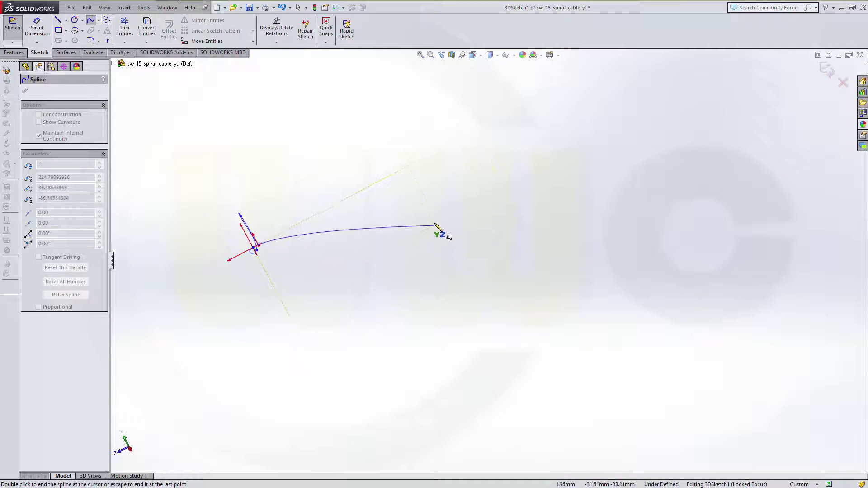
pyautogui.click(471, 198)
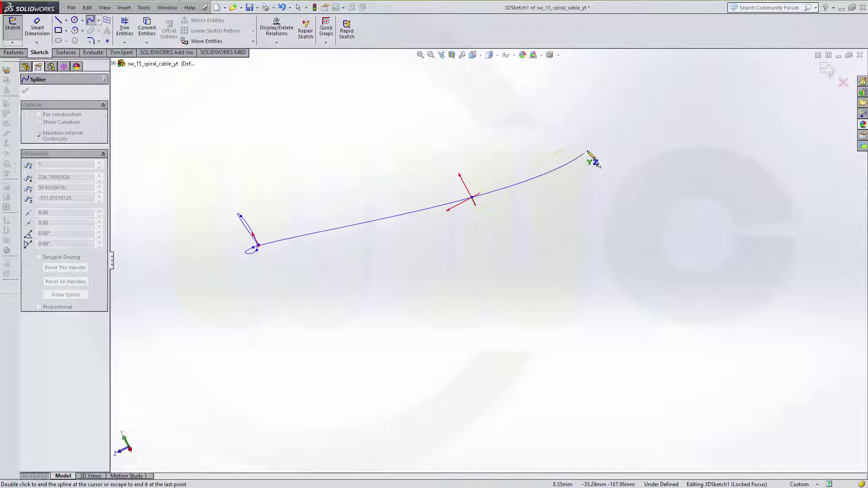
pyautogui.click(613, 132)
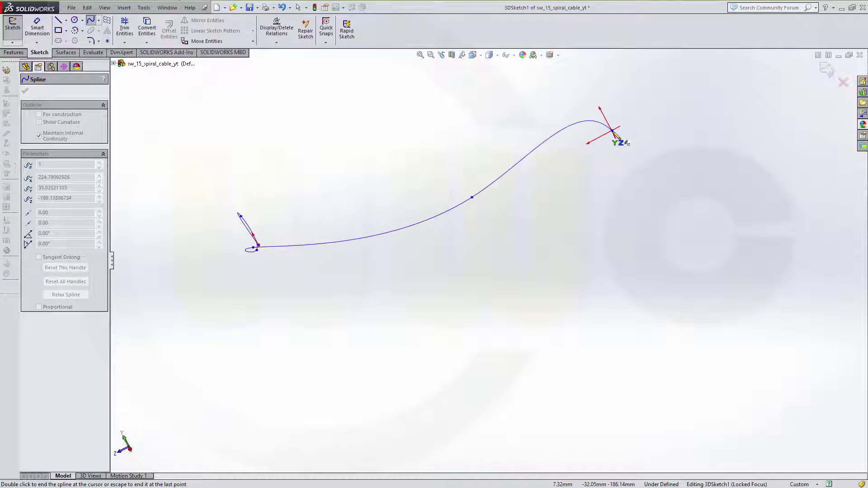
pyautogui.scroll(1, 566, 143)
pyautogui.moveTo(566, 143)
pyautogui.mouseDown(button='middle')
pyautogui.moveTo(449, 190)
pyautogui.moveTo(456, 200)
pyautogui.mouseUp(button='middle')
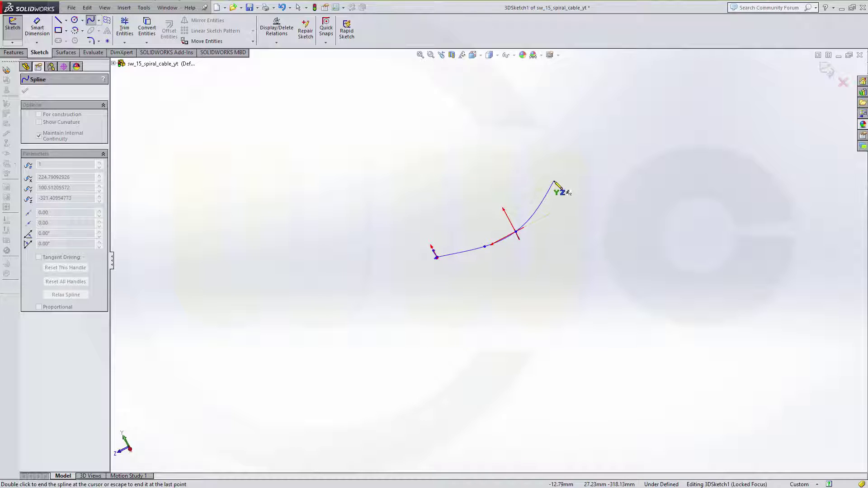
pyautogui.doubleClick(582, 101)
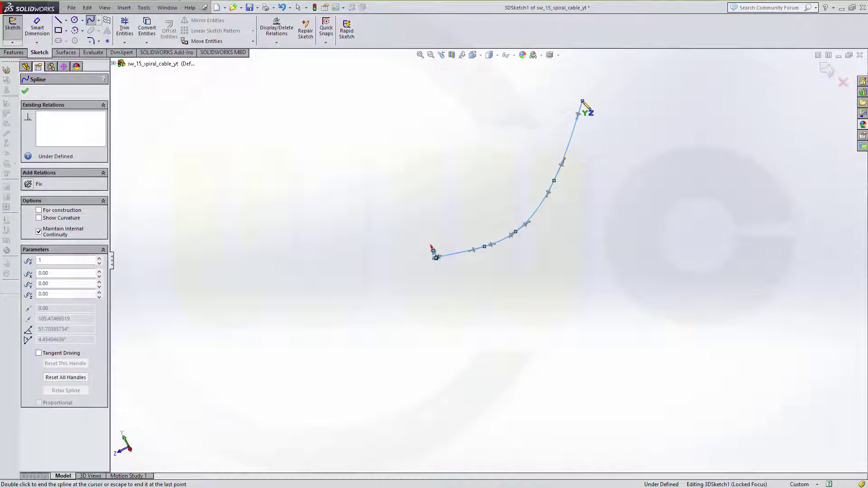
pyautogui.click(25, 91)
# Step: Smooth the middle of the 3D spline by repositioning its fourth and fifth points from the origin
pyautogui.moveTo(523, 258)
pyautogui.mouseDown(button='middle')
pyautogui.moveTo(571, 254)
pyautogui.moveTo(606, 235)
pyautogui.moveTo(587, 269)
pyautogui.moveTo(523, 281)
pyautogui.moveTo(523, 265)
pyautogui.moveTo(566, 260)
pyautogui.moveTo(532, 272)
pyautogui.mouseUp(button='middle')
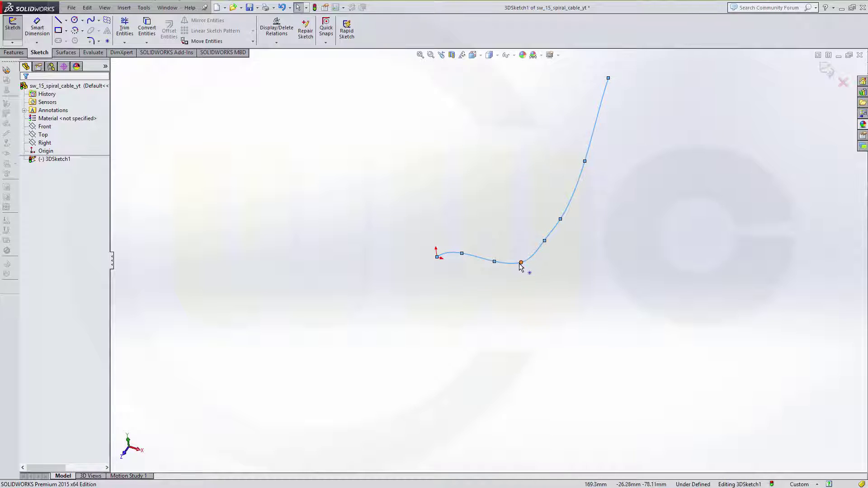
pyautogui.click(521, 262)
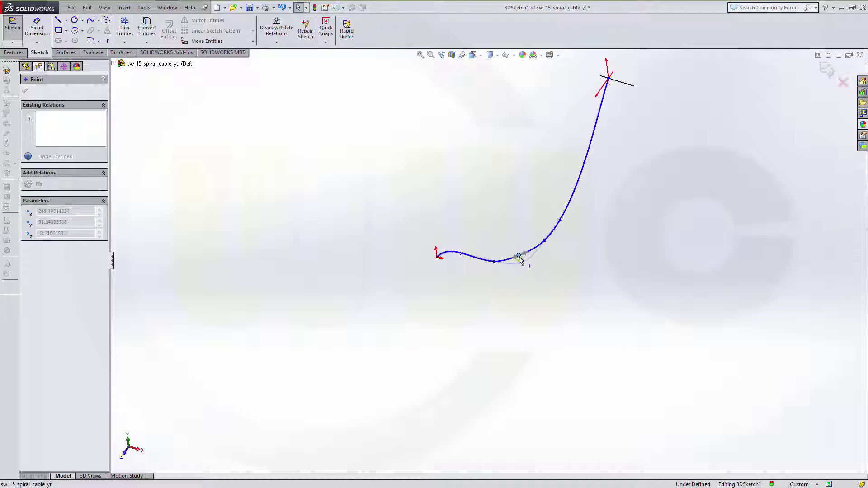
pyautogui.moveTo(519, 260); pyautogui.dragTo(524, 261)
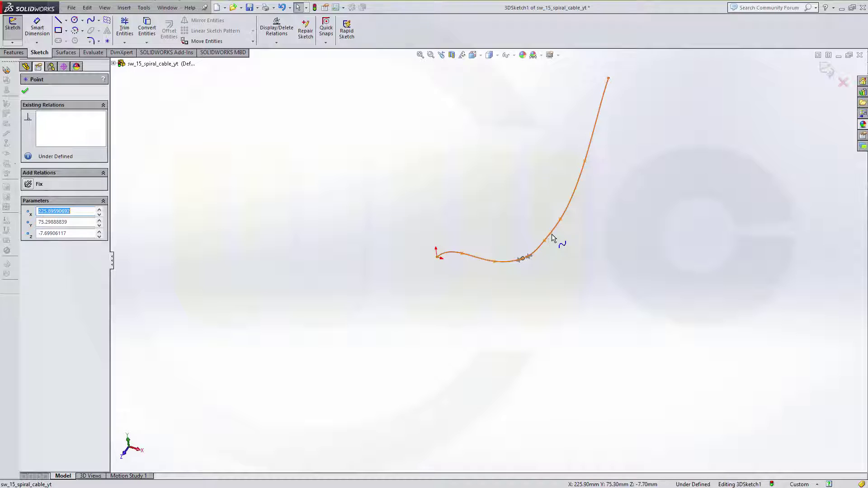
pyautogui.click(545, 241)
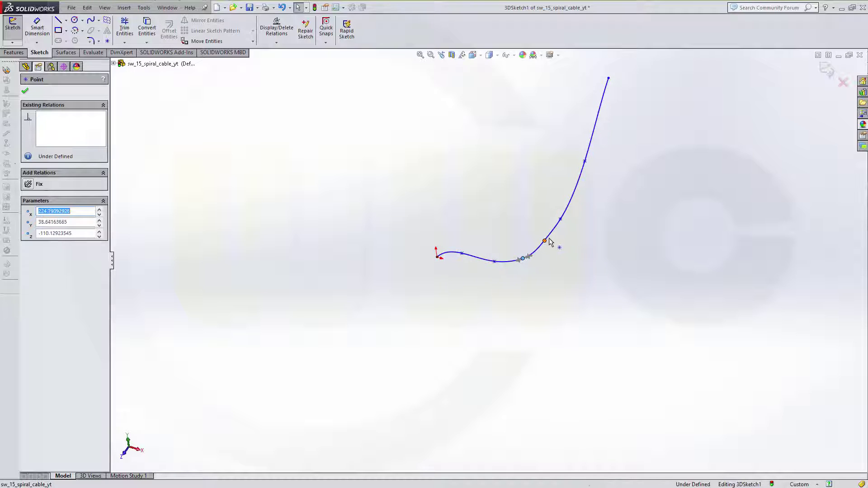
pyautogui.moveTo(545, 240); pyautogui.dragTo(576, 193)
pyautogui.click(640, 233)
# Step: Lower the spline's fourth point from the origin to soften the hump, and finish the 3D sketch
pyautogui.moveTo(637, 242)
pyautogui.mouseDown(button='middle')
pyautogui.moveTo(592, 266)
pyautogui.moveTo(539, 262)
pyautogui.moveTo(396, 319)
pyautogui.moveTo(401, 362)
pyautogui.moveTo(428, 422)
pyautogui.moveTo(379, 326)
pyautogui.moveTo(326, 312)
pyautogui.moveTo(323, 343)
pyautogui.mouseUp(button='middle')
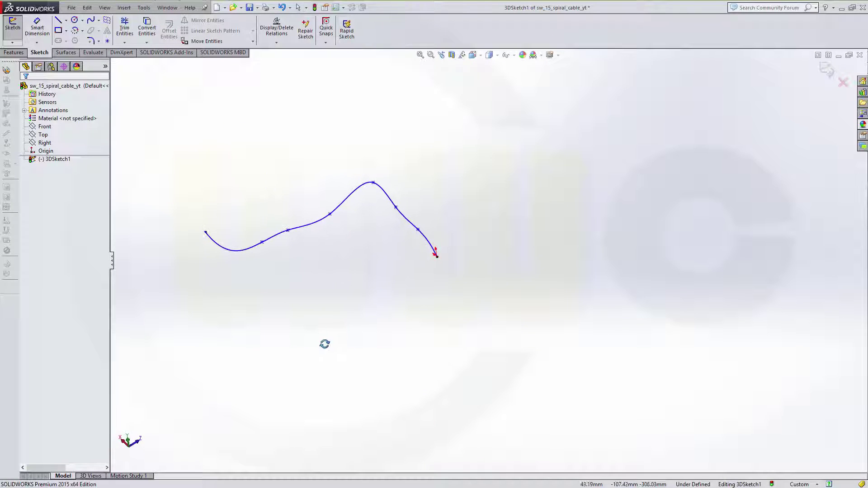
pyautogui.moveTo(372, 183); pyautogui.dragTo(368, 207)
pyautogui.click(376, 251)
pyautogui.moveTo(378, 256)
pyautogui.mouseDown(button='middle')
pyautogui.moveTo(398, 189)
pyautogui.moveTo(460, 147)
pyautogui.moveTo(507, 192)
pyautogui.moveTo(544, 207)
pyautogui.moveTo(591, 198)
pyautogui.moveTo(583, 212)
pyautogui.moveTo(425, 232)
pyautogui.moveTo(393, 225)
pyautogui.mouseUp(button='middle')
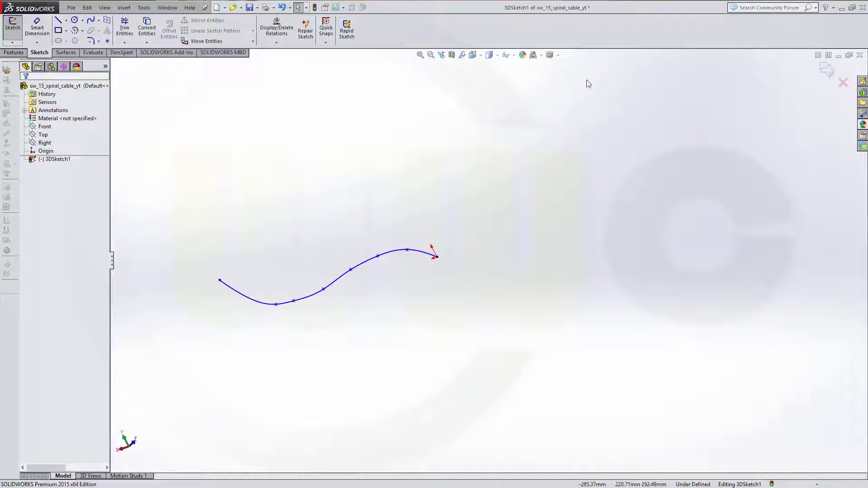
pyautogui.click(825, 70)
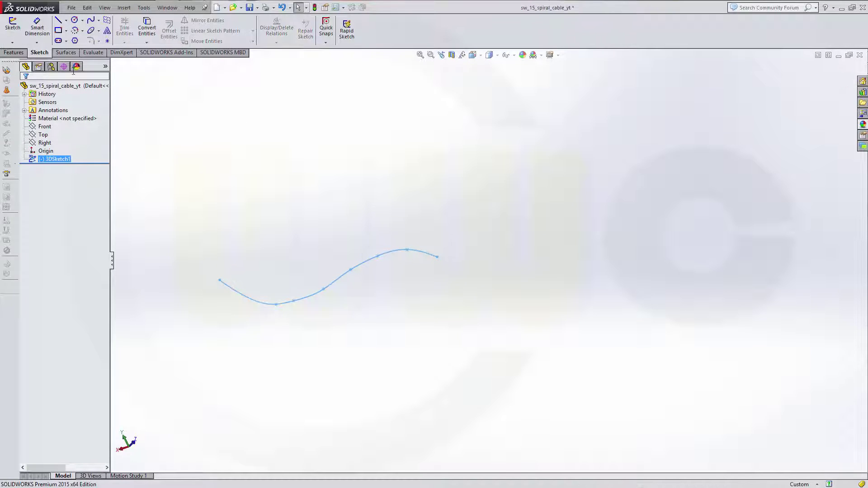
# Step: Start a 2D sketch on the Right plane and draw a single slanted line about 66 mm long upward from the origin
pyautogui.click(11, 43)
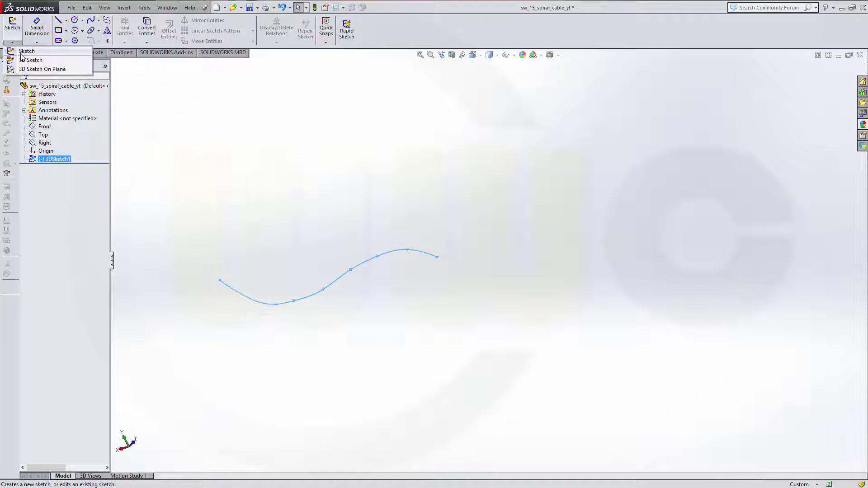
pyautogui.click(25, 54)
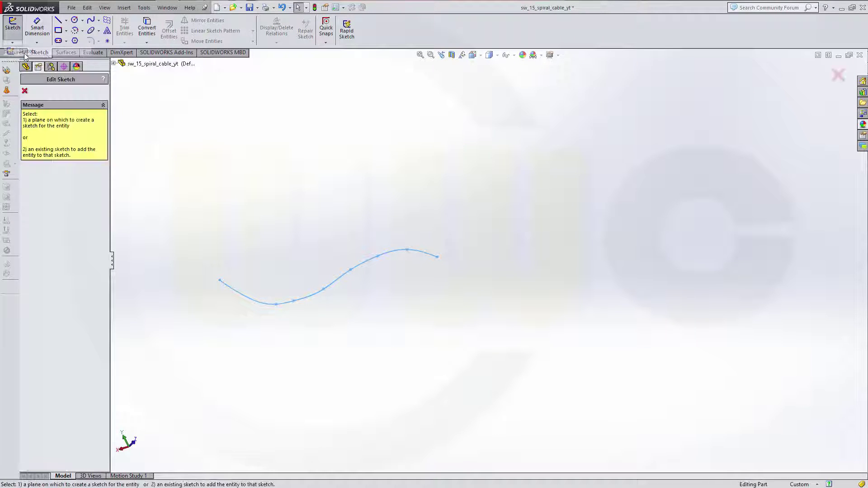
pyautogui.click(113, 64)
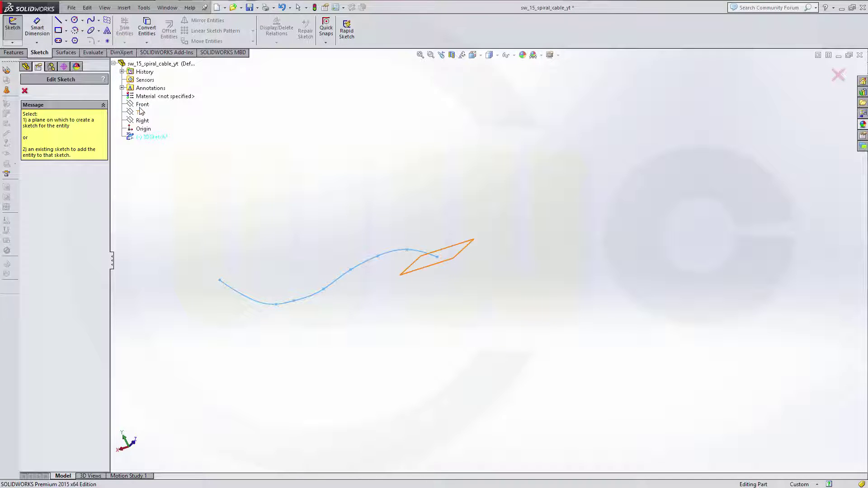
pyautogui.moveTo(363, 188)
pyautogui.mouseDown(button='middle')
pyautogui.moveTo(312, 196)
pyautogui.moveTo(291, 177)
pyautogui.mouseUp(button='middle')
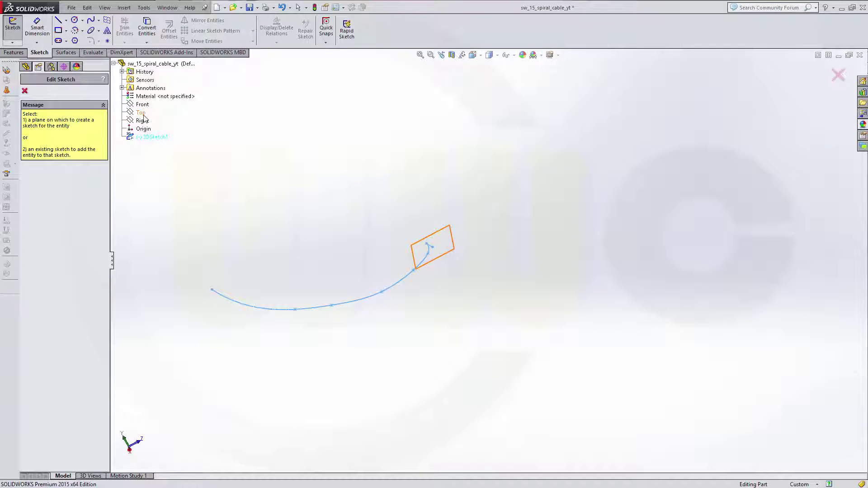
pyautogui.click(143, 121)
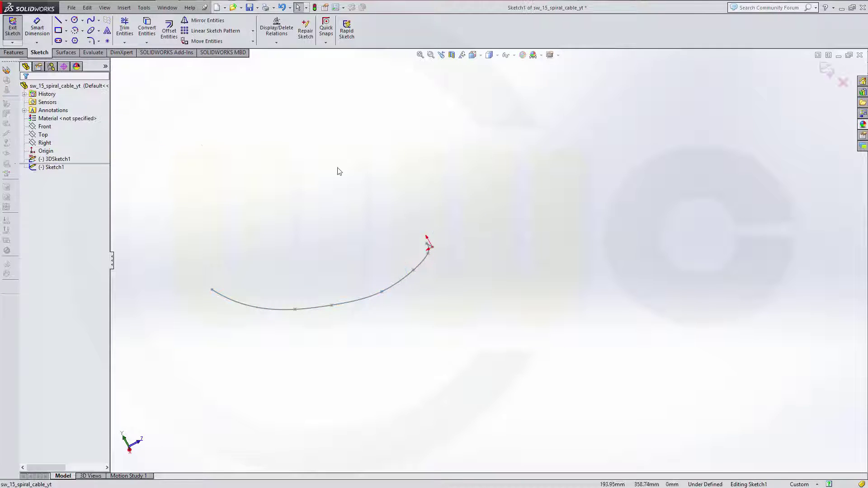
pyautogui.click(59, 21)
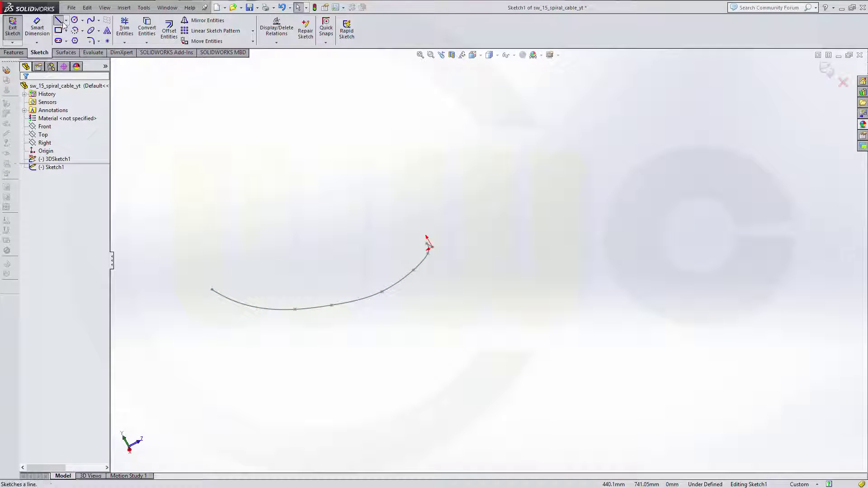
pyautogui.click(432, 247)
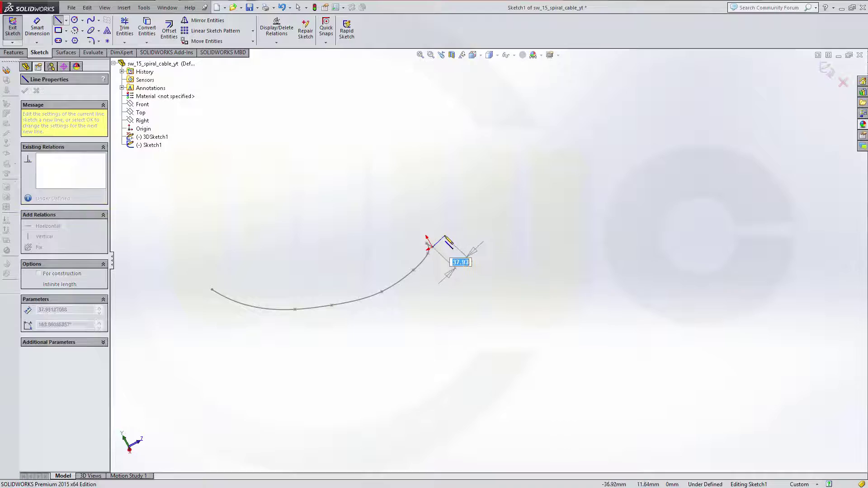
pyautogui.click(423, 221)
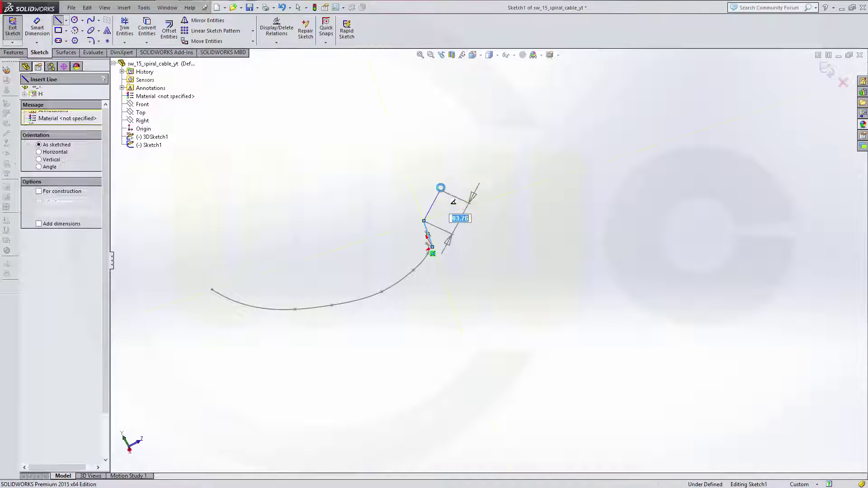
pyautogui.press('Escape')
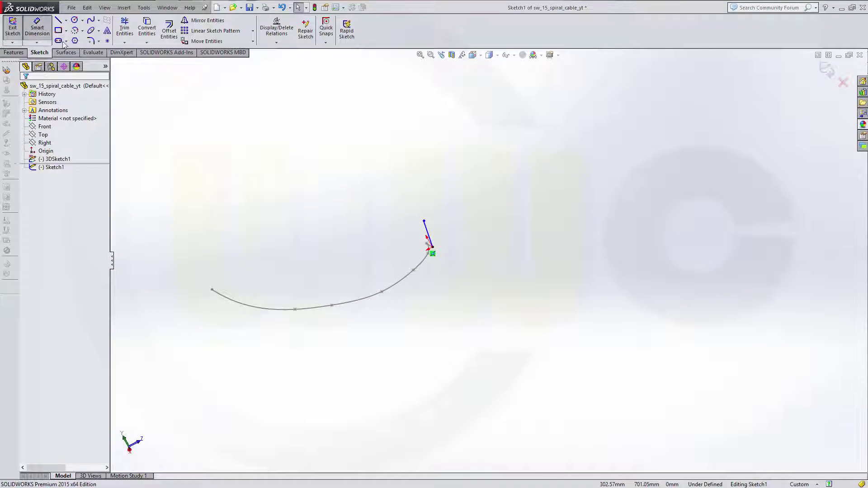
# Step: Dimension the slanted line's length to 20 mm and exit the sketch
pyautogui.press('Return')
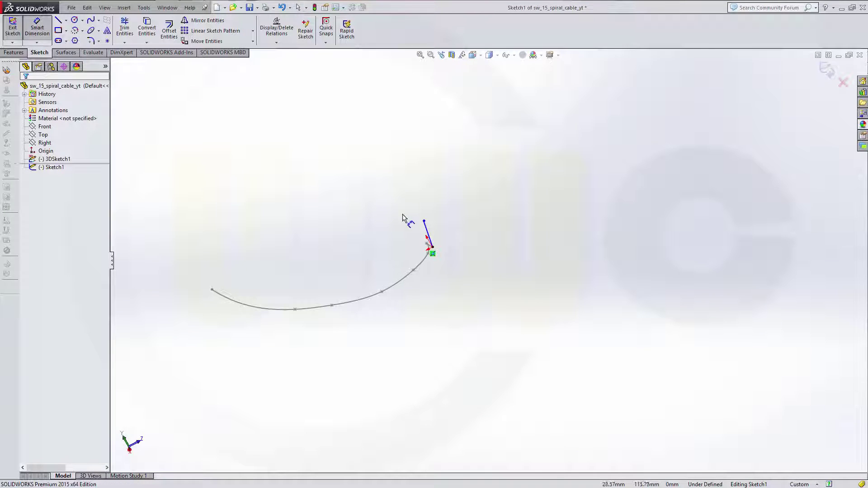
pyautogui.click(432, 236)
pyautogui.click(465, 234)
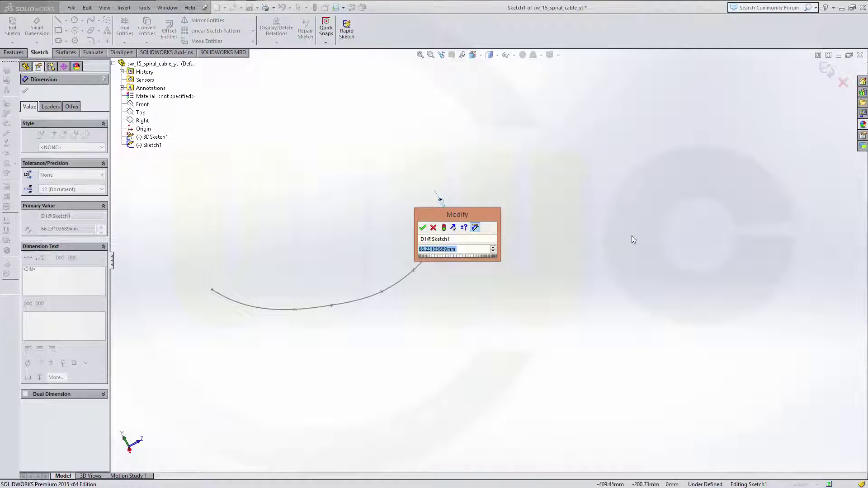
pyautogui.write('20')
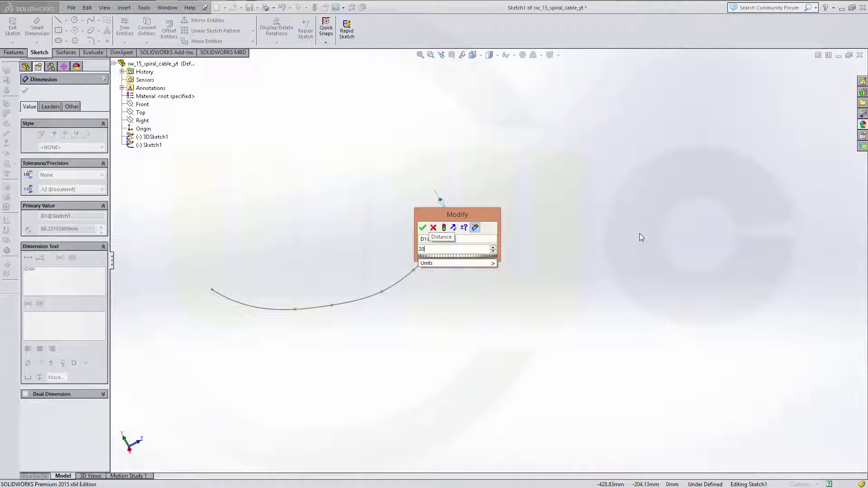
pyautogui.press('Return')
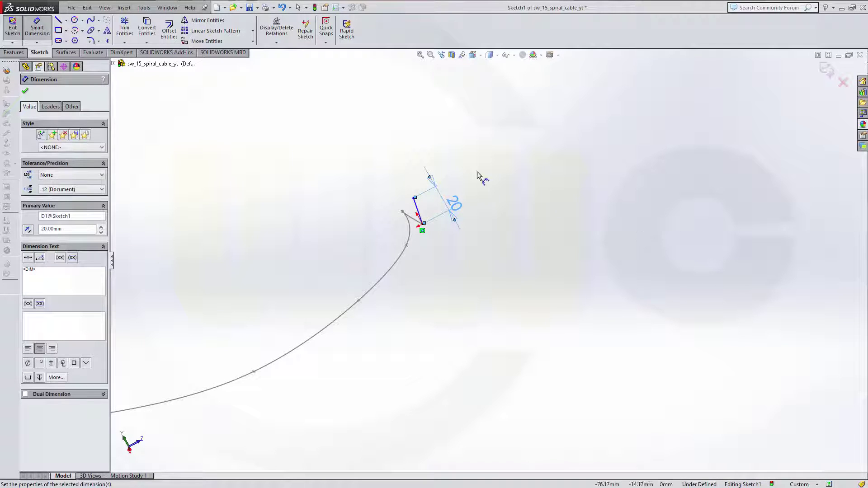
pyautogui.click(27, 92)
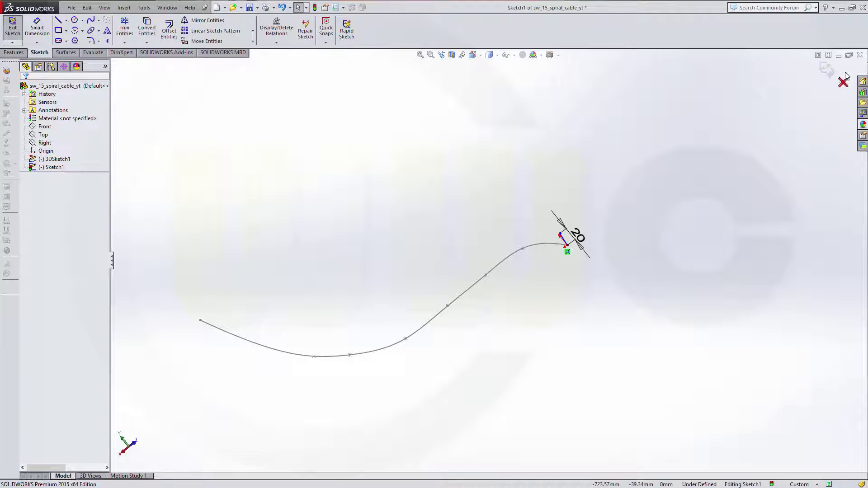
pyautogui.click(829, 75)
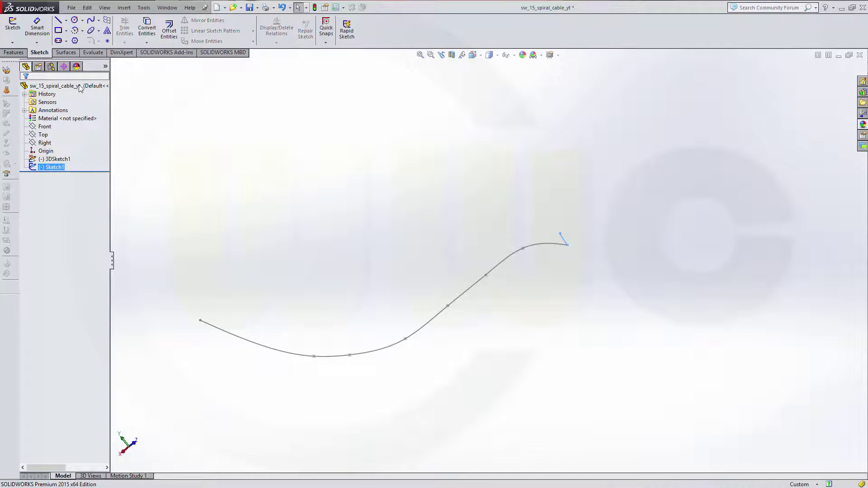
# Step: Start a swept surface using the 20 mm slanted line as the profile and the 3D spline as the path
pyautogui.click(66, 53)
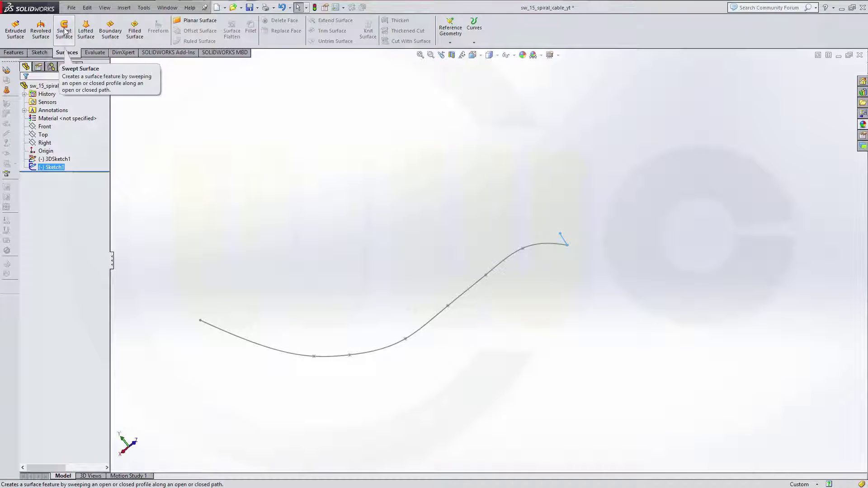
pyautogui.click(64, 30)
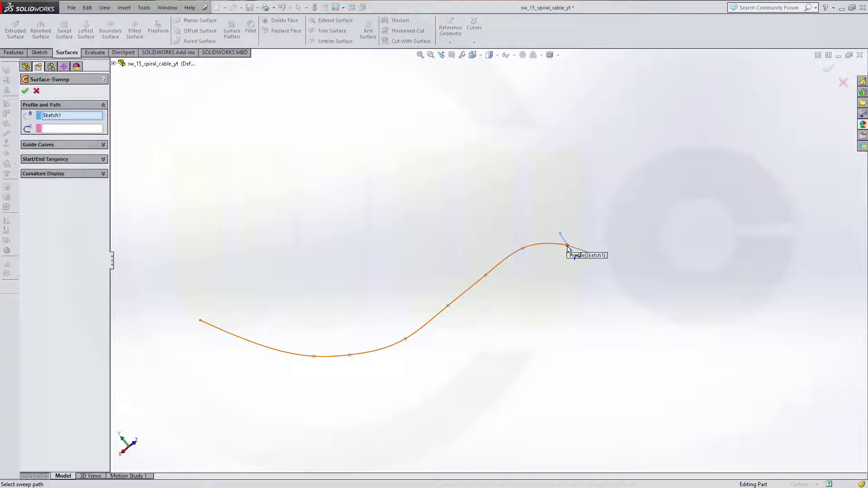
pyautogui.click(515, 252)
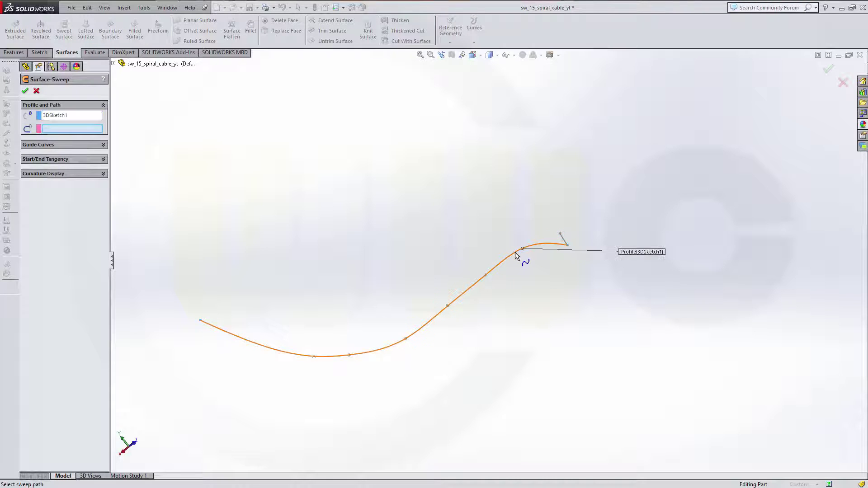
pyautogui.click(72, 118)
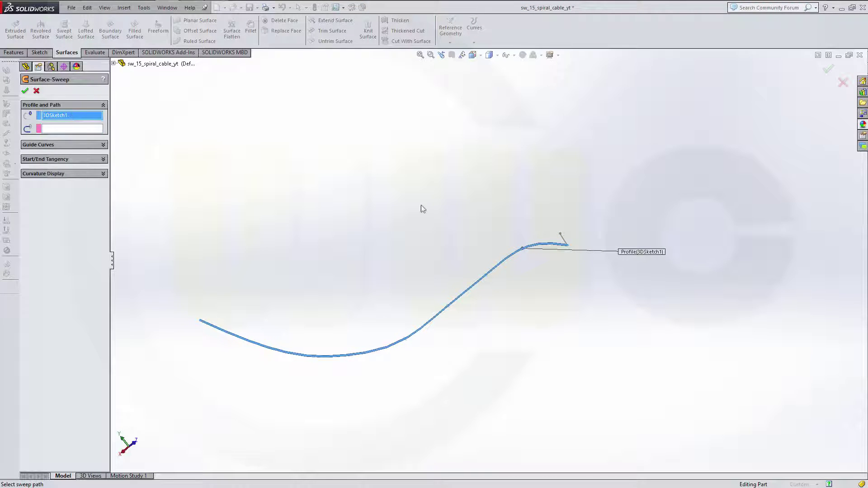
pyautogui.click(563, 241)
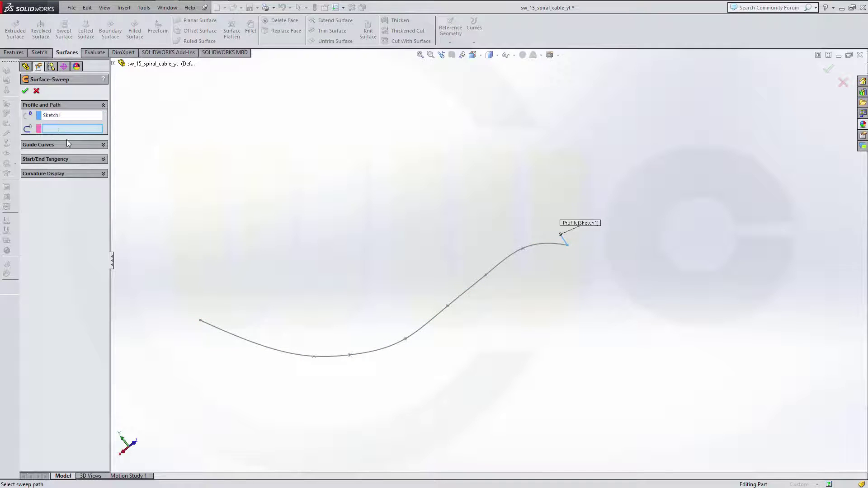
pyautogui.click(459, 299)
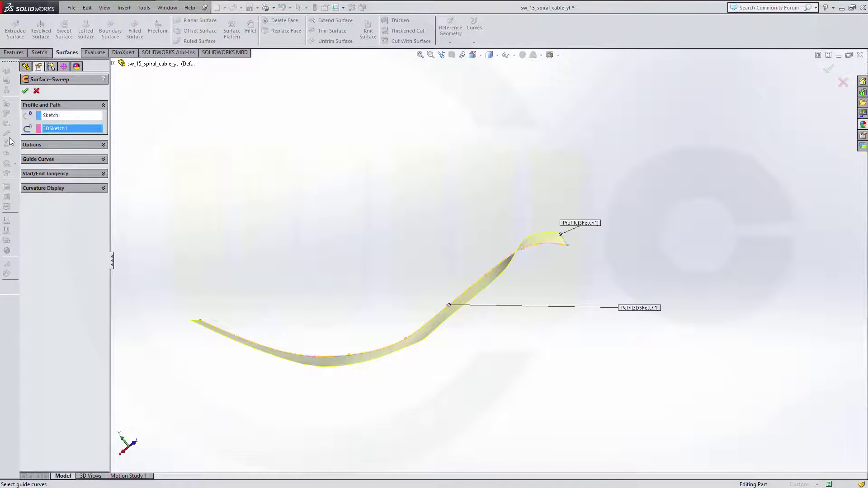
# Step: Set the surface sweep's orientation to Twist Along Path, defined by degrees with a 7200° twist, and create the surface
pyautogui.click(103, 145)
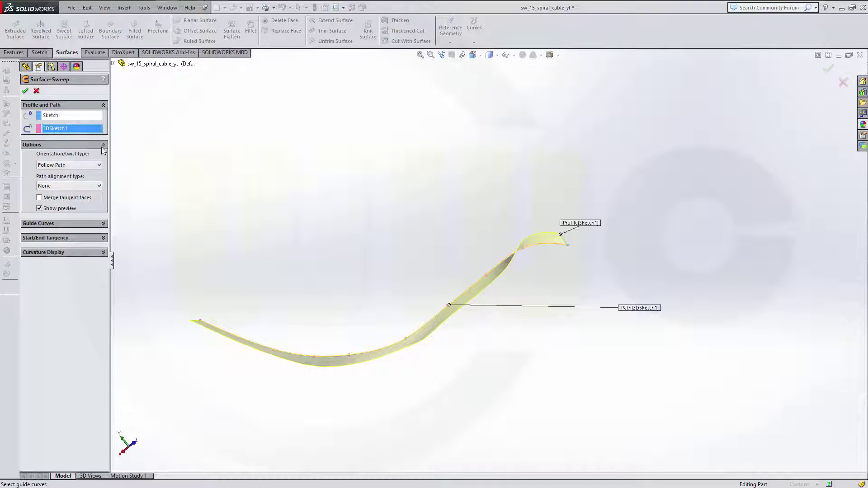
pyautogui.click(100, 165)
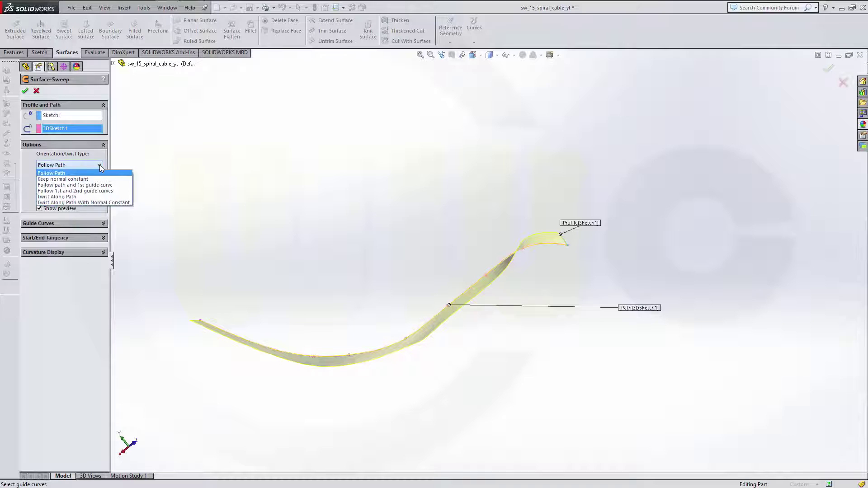
pyautogui.click(72, 196)
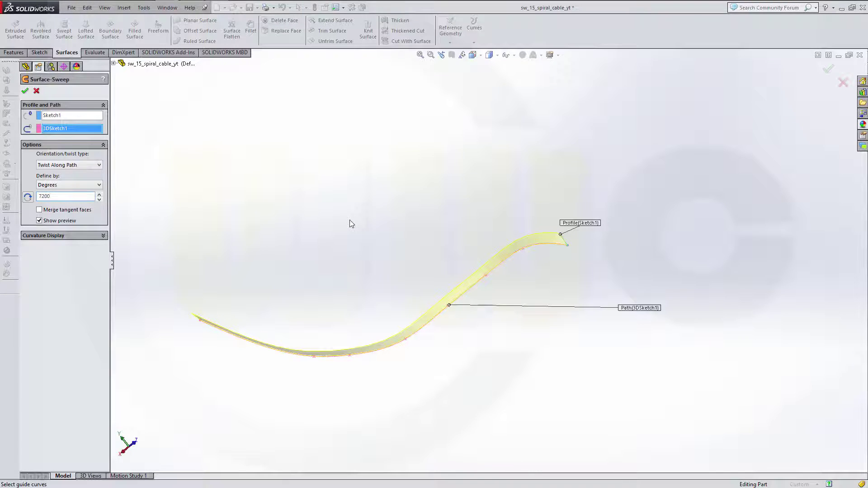
pyautogui.press('Return')
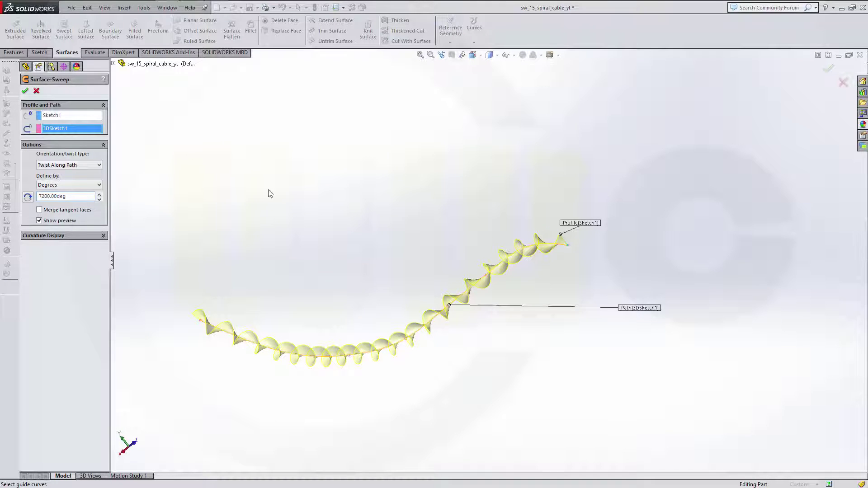
pyautogui.click(25, 91)
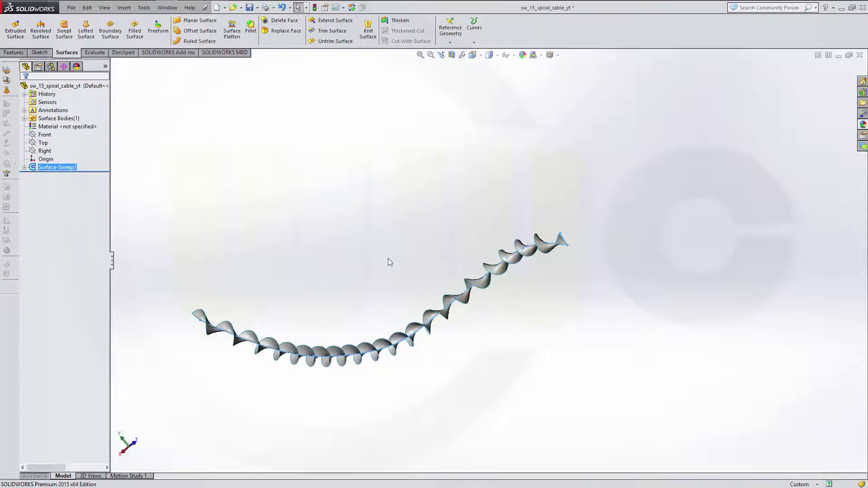
# Step: Create a reference plane through the outer corner vertex at the surface's origin end, perpendicular to its outer spiral edge
pyautogui.moveTo(387, 262); pyautogui.dragTo(479, 285, button='middle')
pyautogui.moveTo(433, 261); pyautogui.dragTo(323, 284, button='middle')
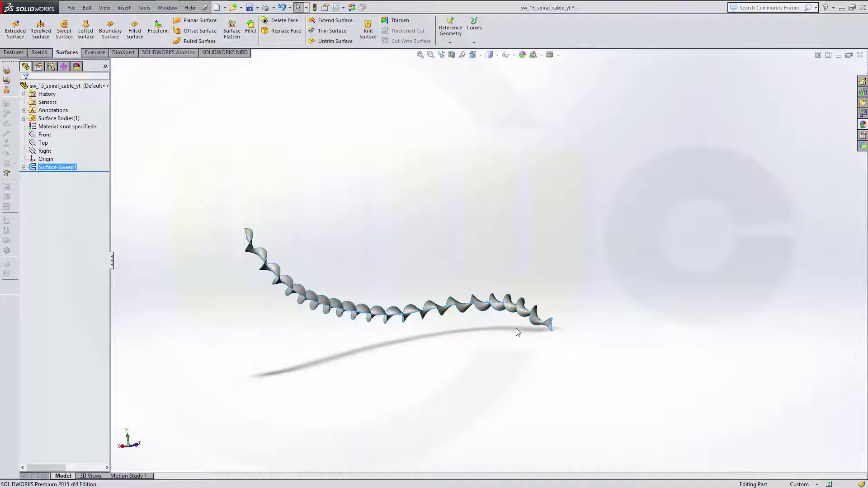
pyautogui.scroll(-5, 516, 333)
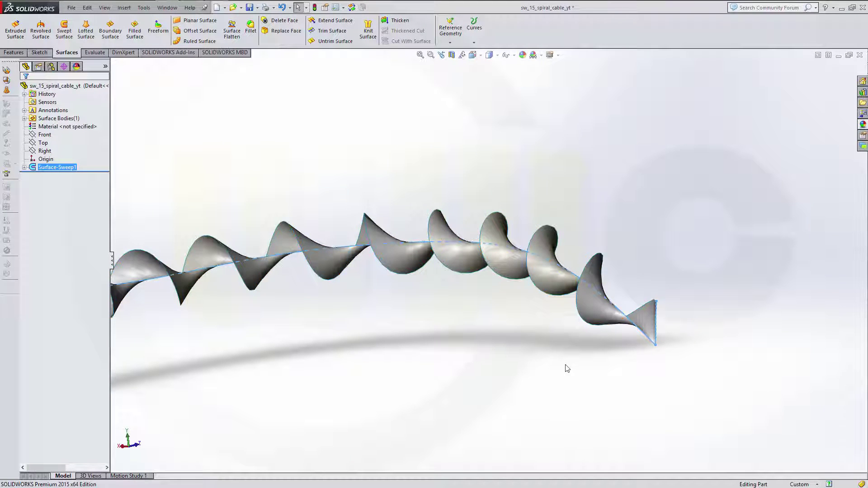
pyautogui.moveTo(567, 368); pyautogui.dragTo(562, 425, button='middle')
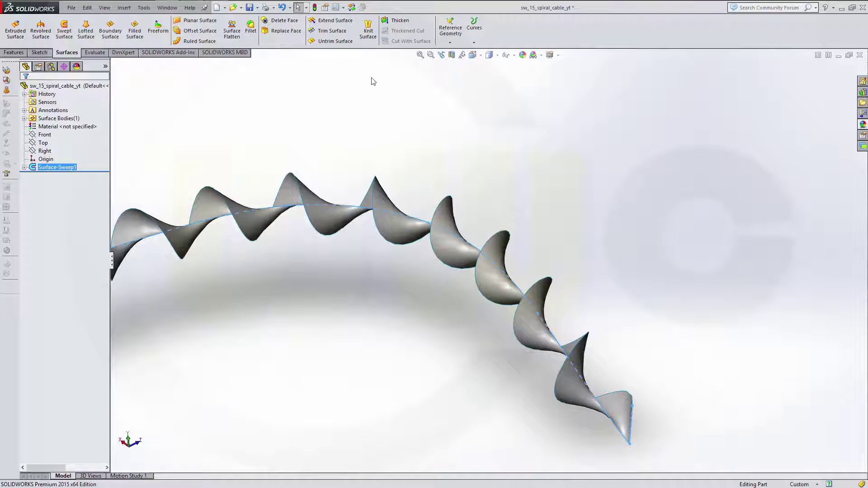
pyautogui.click(449, 42)
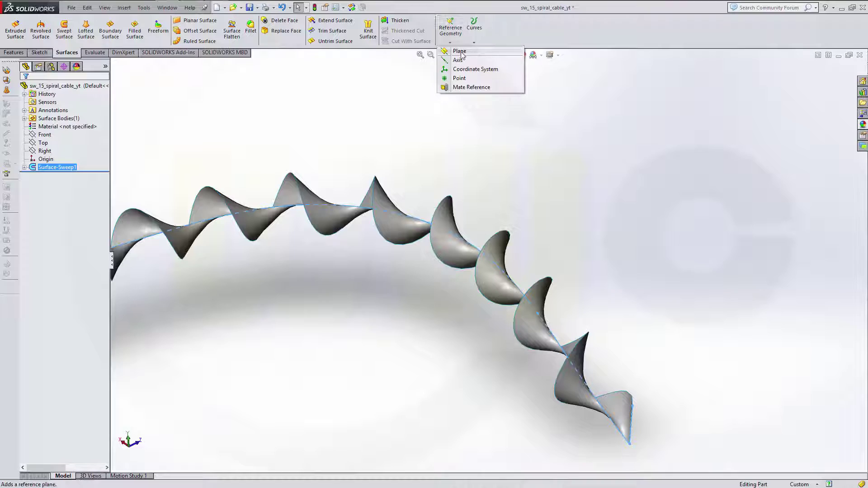
pyautogui.click(459, 51)
pyautogui.moveTo(683, 428); pyautogui.dragTo(641, 428, button='middle')
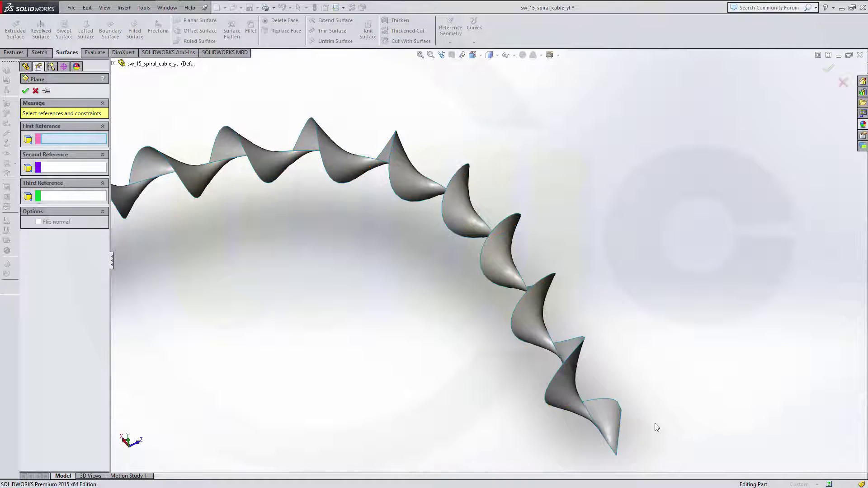
pyautogui.moveTo(656, 427); pyautogui.dragTo(669, 404, button='middle')
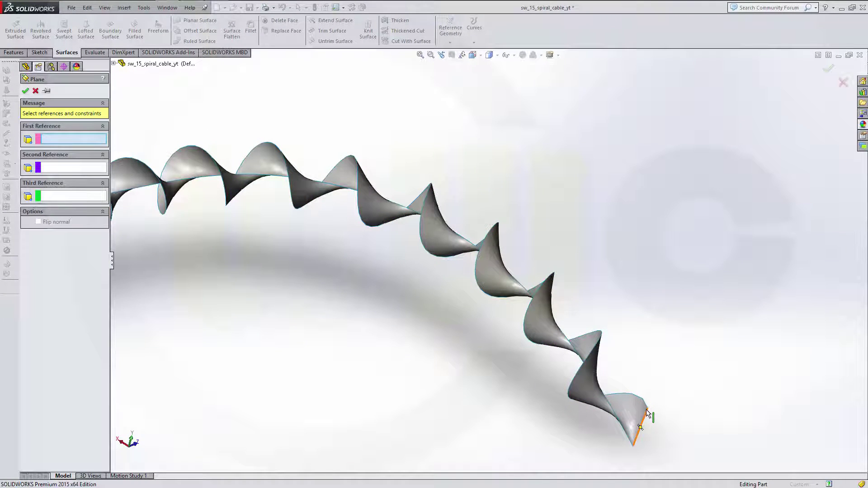
pyautogui.click(647, 408)
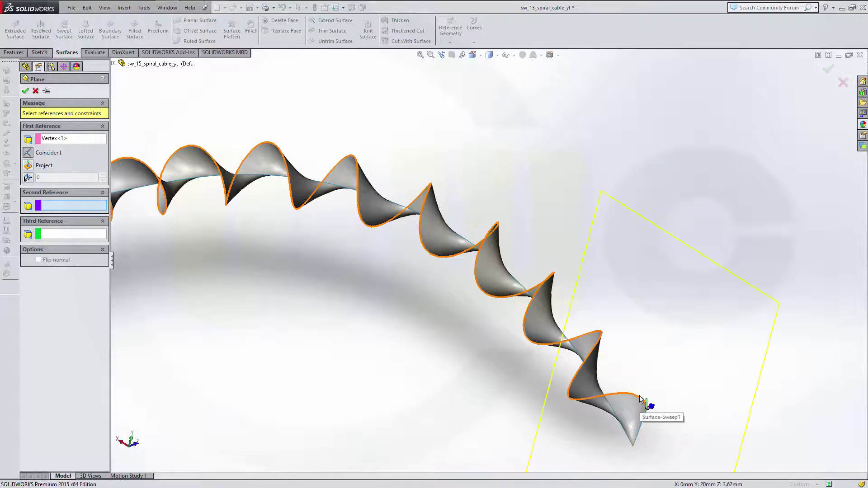
pyautogui.click(641, 399)
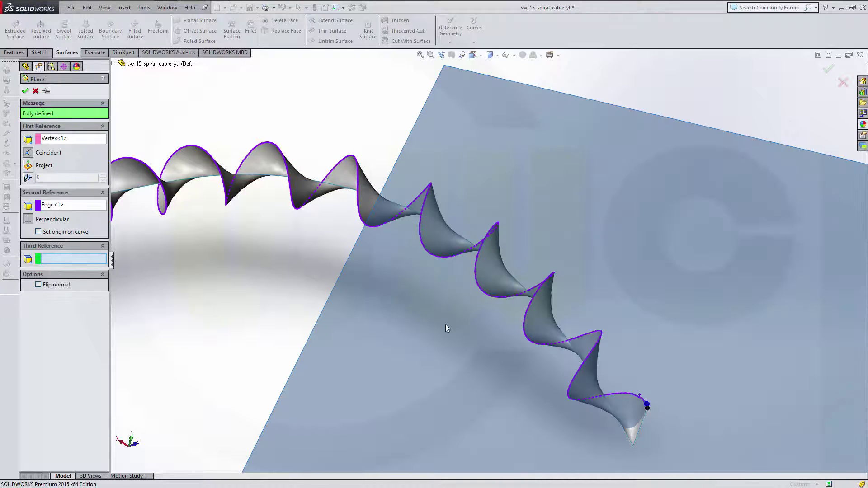
pyautogui.click(25, 91)
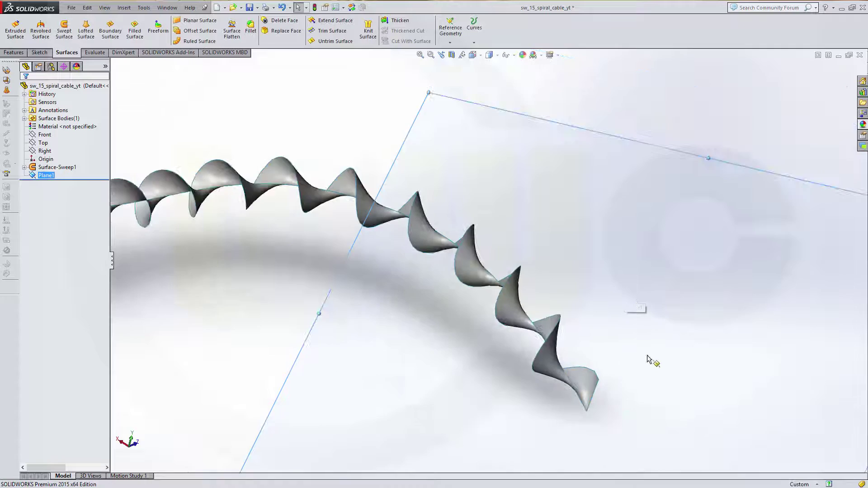
# Step: Sketch a 6 mm diameter circle on the new plane, centred on the outer spiral edge's end vertex, and exit the sketch
pyautogui.press('z')
pyautogui.press('z')
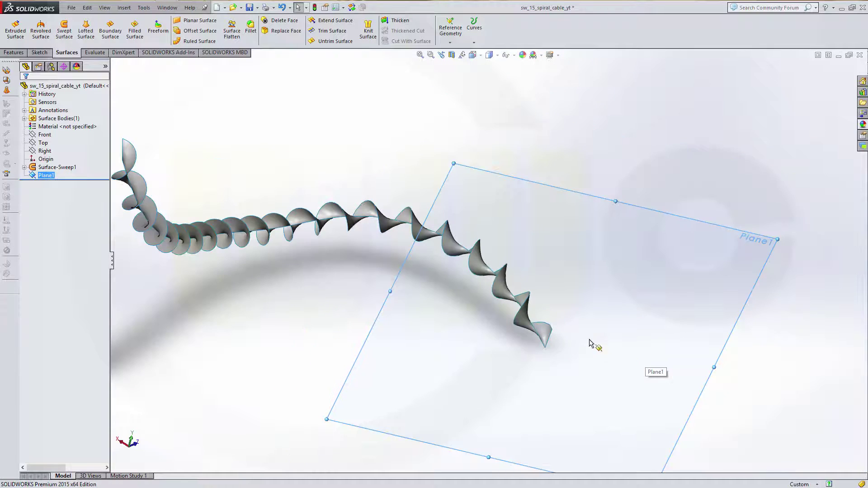
pyautogui.click(39, 52)
pyautogui.click(12, 28)
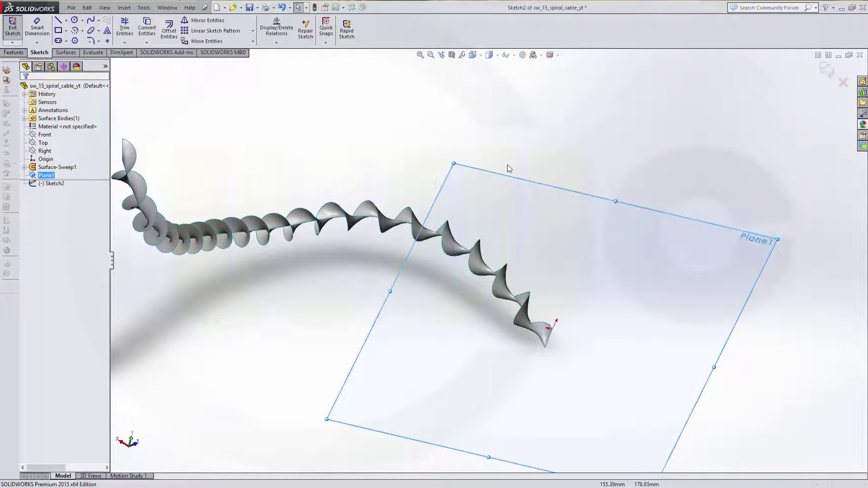
pyautogui.click(75, 21)
pyautogui.scroll(-3, 544, 308)
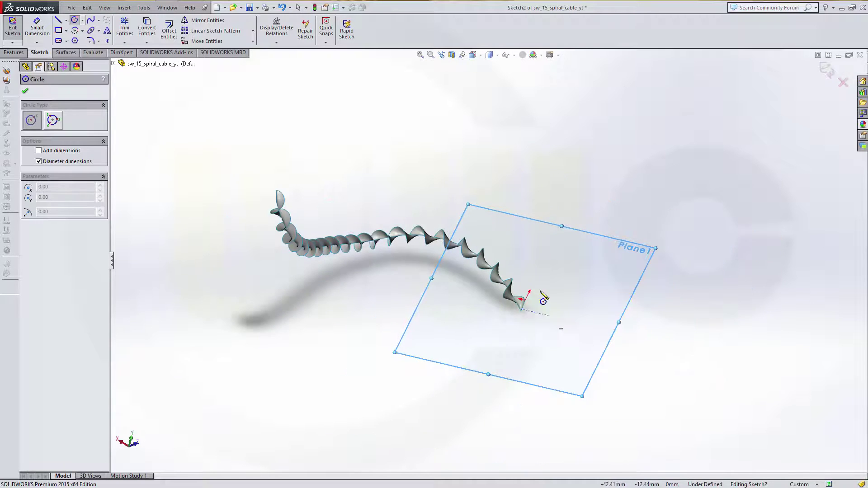
pyautogui.scroll(-2, 506, 326)
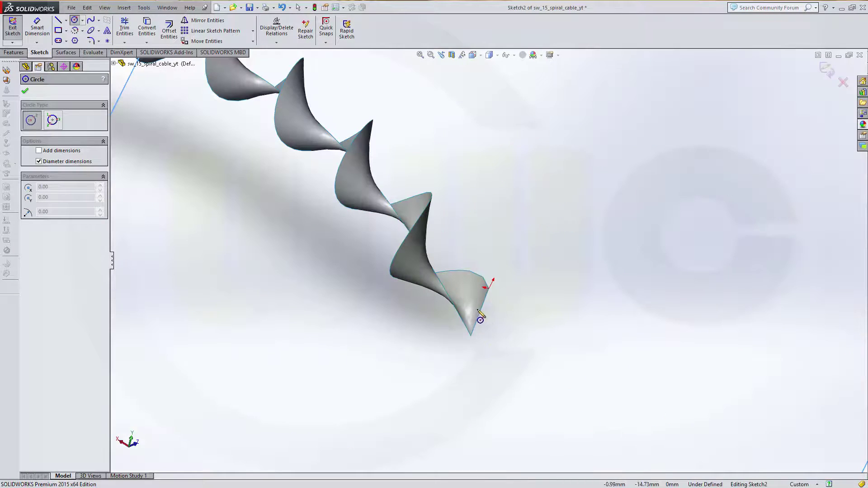
pyautogui.click(488, 288)
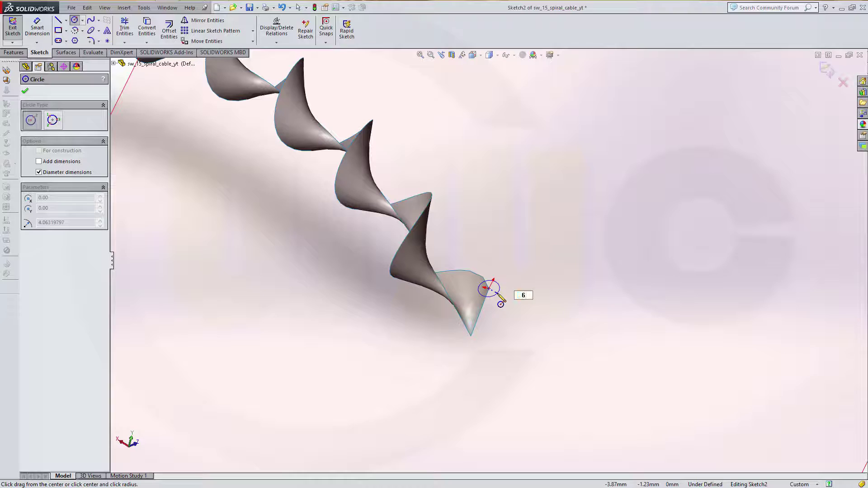
pyautogui.press('Return')
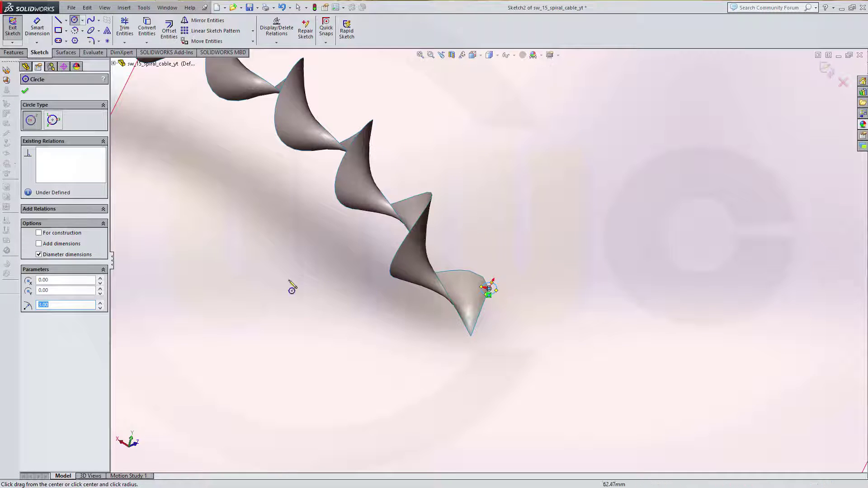
pyautogui.click(24, 91)
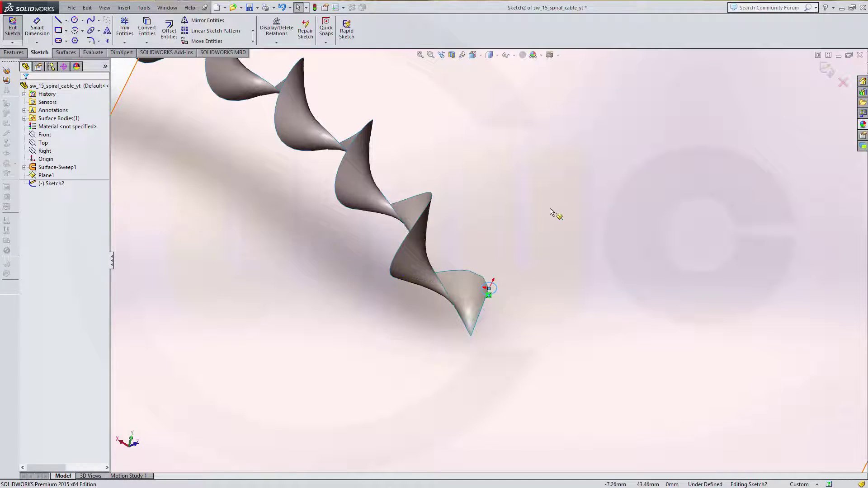
pyautogui.moveTo(554, 213); pyautogui.dragTo(749, 178, button='middle')
pyautogui.click(826, 68)
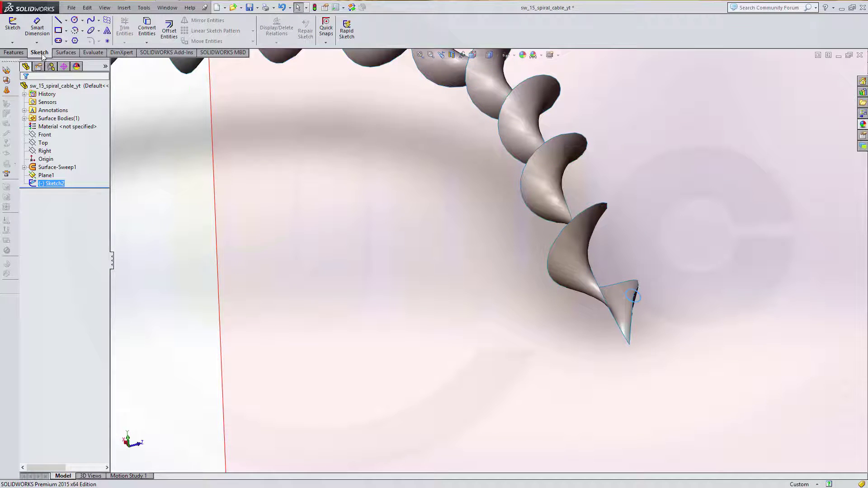
# Step: Create a solid sweep of the 6 mm circle along the twisted surface's outer spiral edge
pyautogui.click(17, 53)
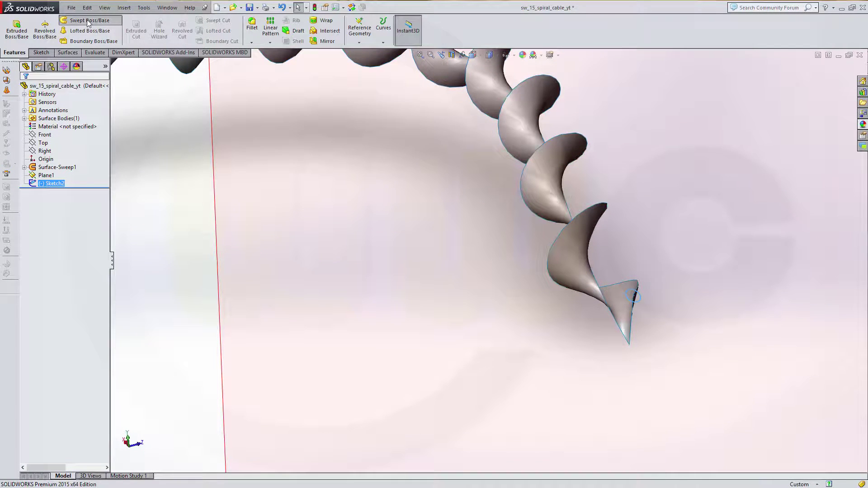
pyautogui.click(89, 20)
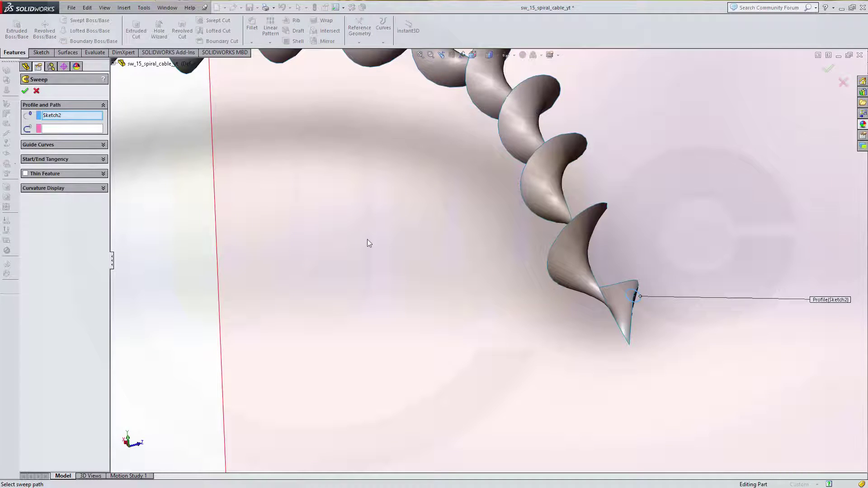
pyautogui.click(81, 130)
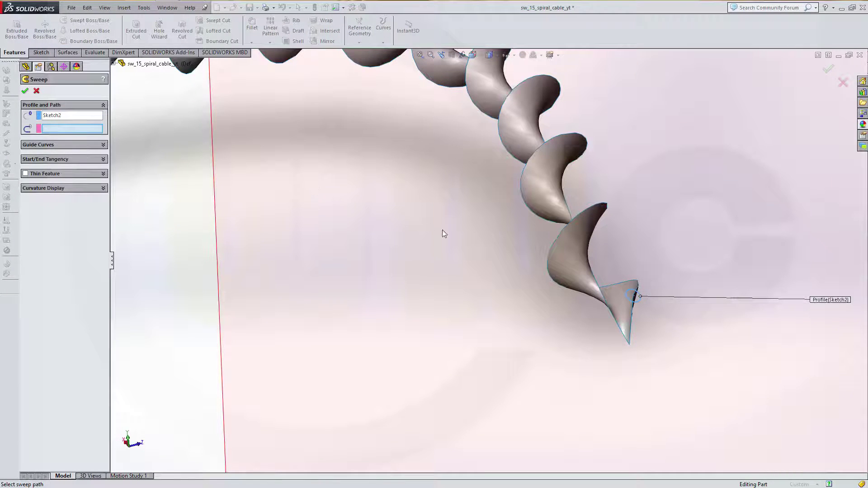
pyautogui.click(550, 262)
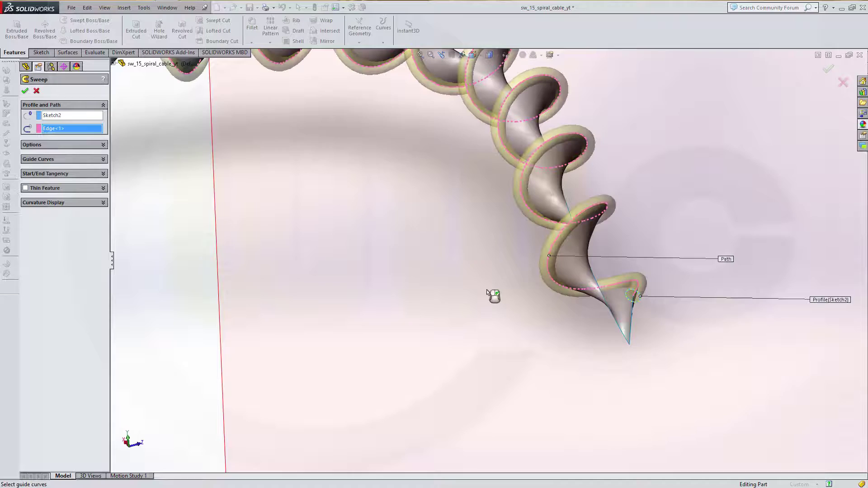
pyautogui.scroll(5, 435, 187)
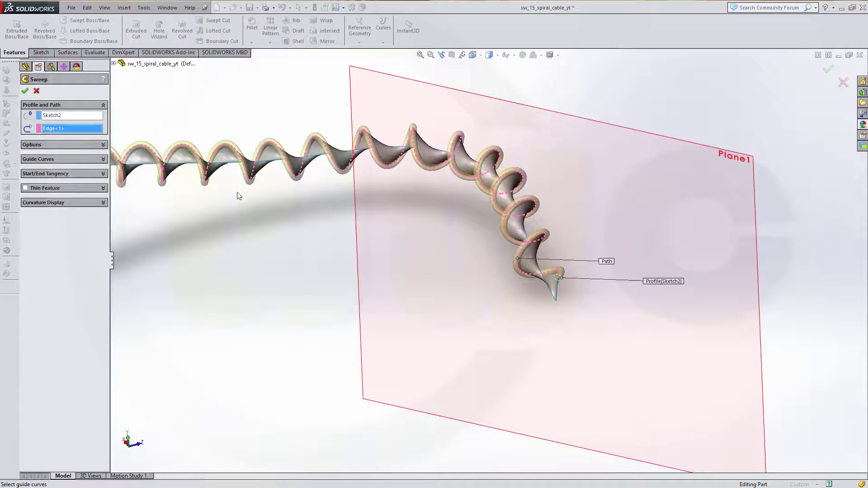
pyautogui.moveTo(287, 233); pyautogui.dragTo(211, 239, button='middle')
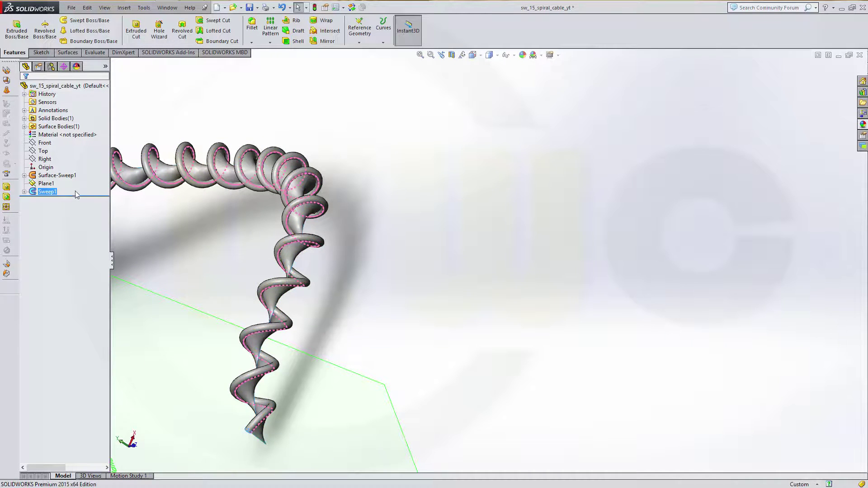
# Step: Hide the twisted swept surface and the reference plane so only the solid spiral cable is displayed
pyautogui.rightClick(49, 175)
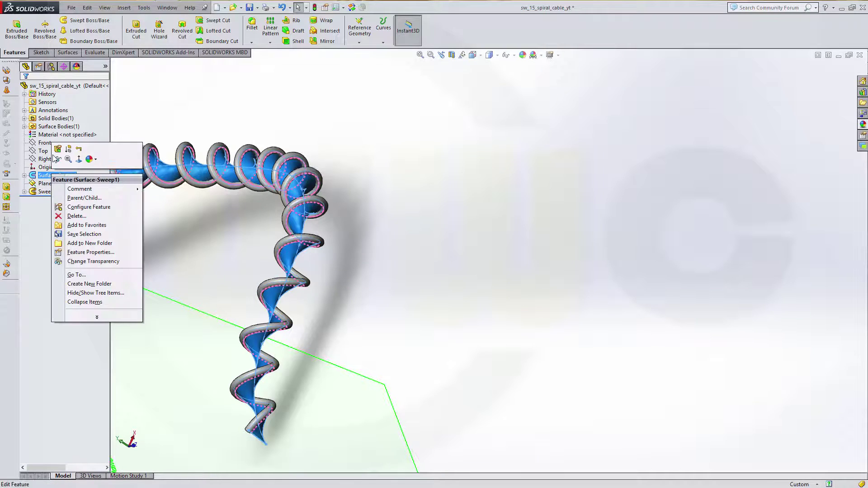
pyautogui.click(56, 158)
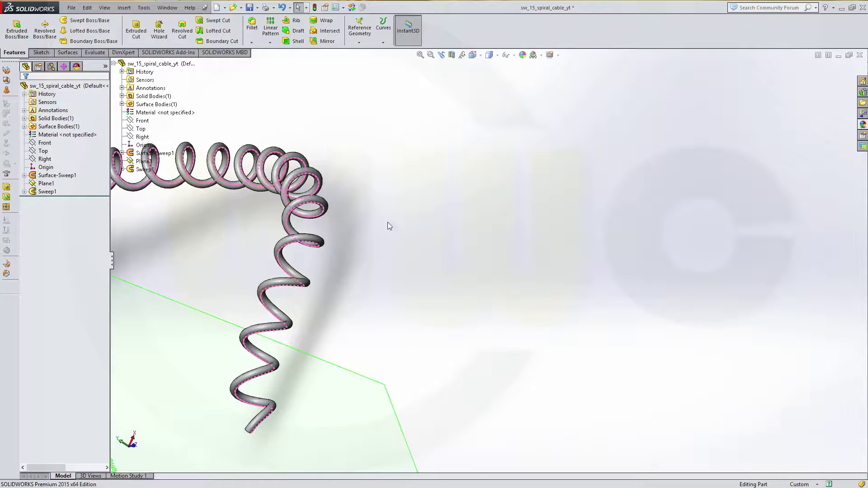
pyautogui.moveTo(387, 222); pyautogui.dragTo(370, 312, button='middle')
pyautogui.rightClick(370, 312)
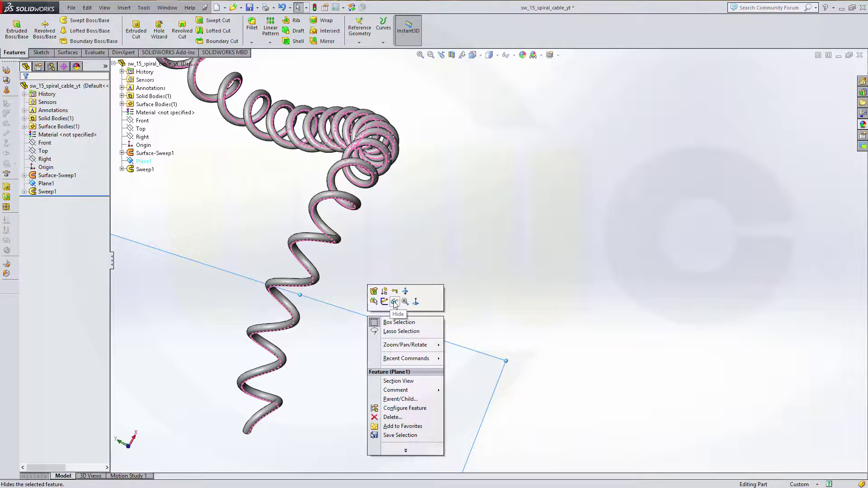
pyautogui.click(395, 302)
pyautogui.moveTo(442, 253)
pyautogui.mouseDown(button='middle')
pyautogui.moveTo(409, 211)
pyautogui.moveTo(396, 216)
pyautogui.moveTo(368, 290)
pyautogui.moveTo(359, 283)
pyautogui.moveTo(376, 159)
pyautogui.moveTo(399, 169)
pyautogui.moveTo(380, 164)
pyautogui.moveTo(359, 182)
pyautogui.moveTo(418, 225)
pyautogui.moveTo(473, 242)
pyautogui.moveTo(486, 225)
pyautogui.moveTo(475, 174)
pyautogui.moveTo(407, 180)
pyautogui.moveTo(397, 234)
pyautogui.moveTo(404, 290)
pyautogui.moveTo(450, 299)
pyautogui.moveTo(455, 271)
pyautogui.moveTo(482, 240)
pyautogui.mouseUp(button='middle')
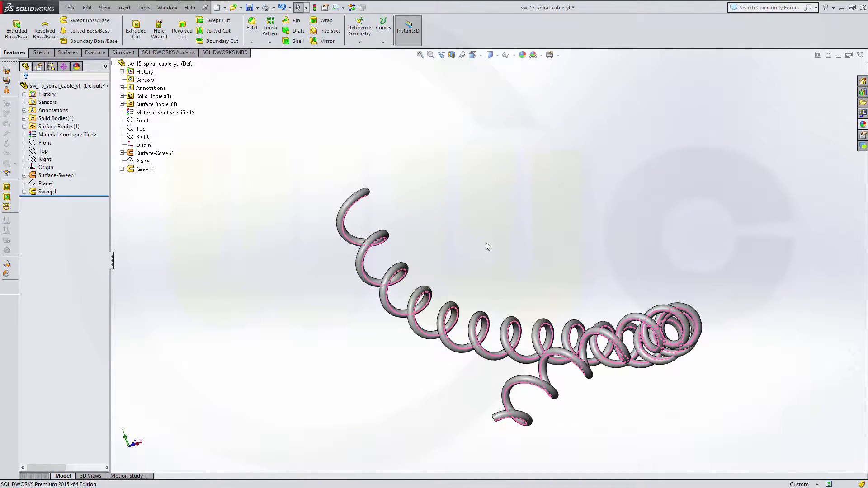